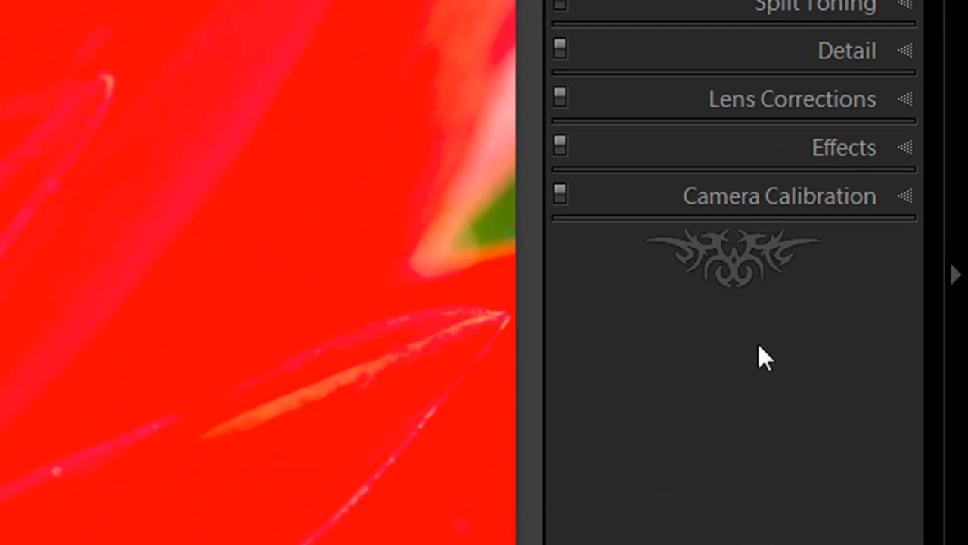
# - Enable lens profile corrections and remove chromatic aberration in the photo's lens corrections
pyautogui.click(908, 98)
pyautogui.click(575, 189)
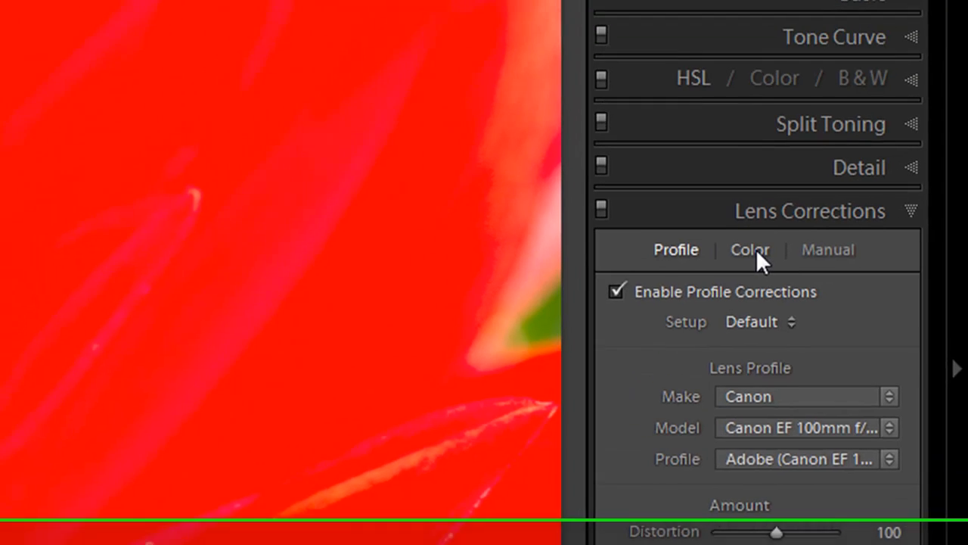
pyautogui.click(726, 142)
pyautogui.click(629, 330)
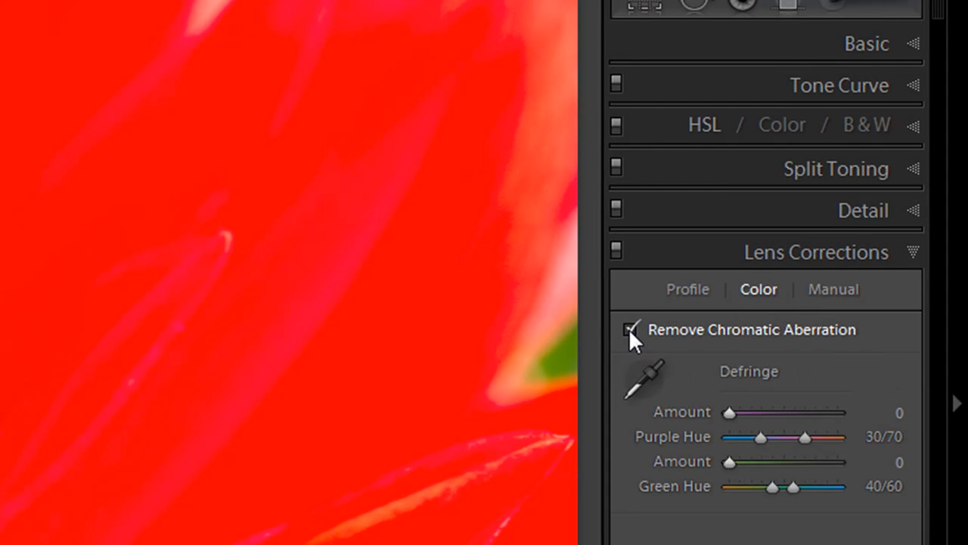
pyautogui.click(912, 252)
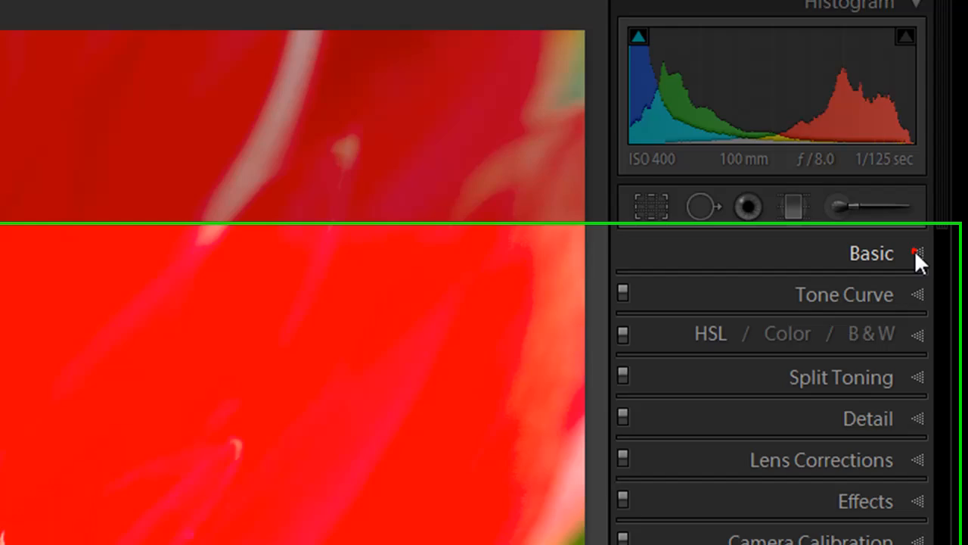
# - Try the Daylight white balance preset on the flower photo and settle on Shade
pyautogui.click(913, 319)
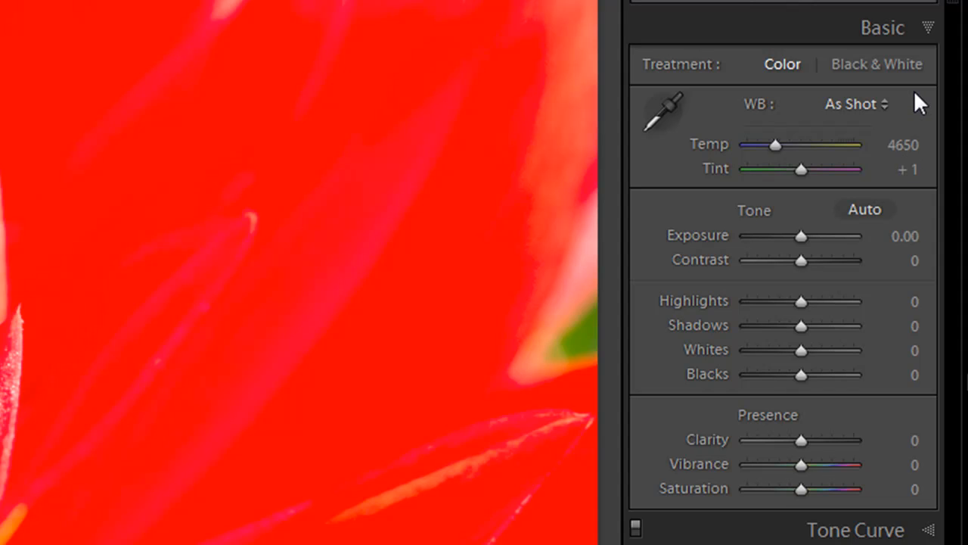
pyautogui.click(855, 103)
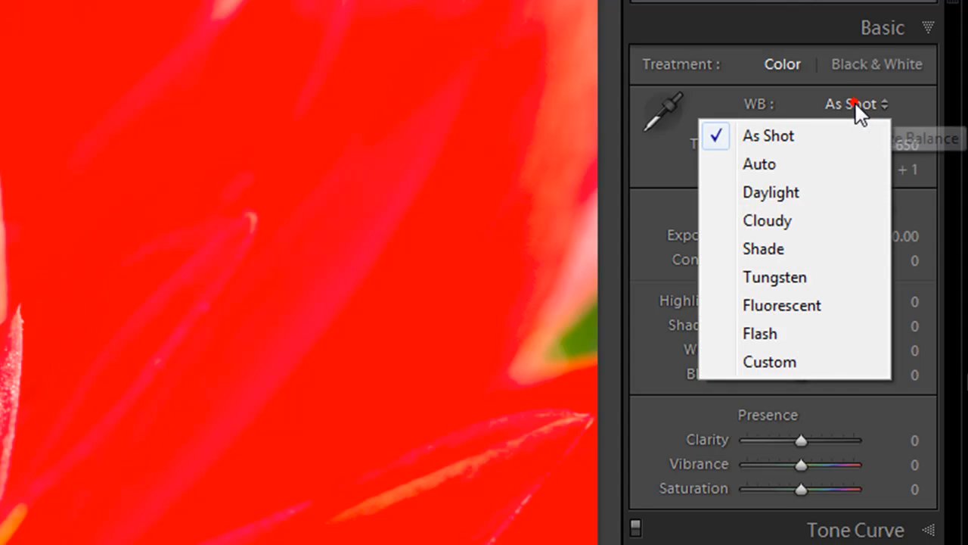
pyautogui.click(790, 191)
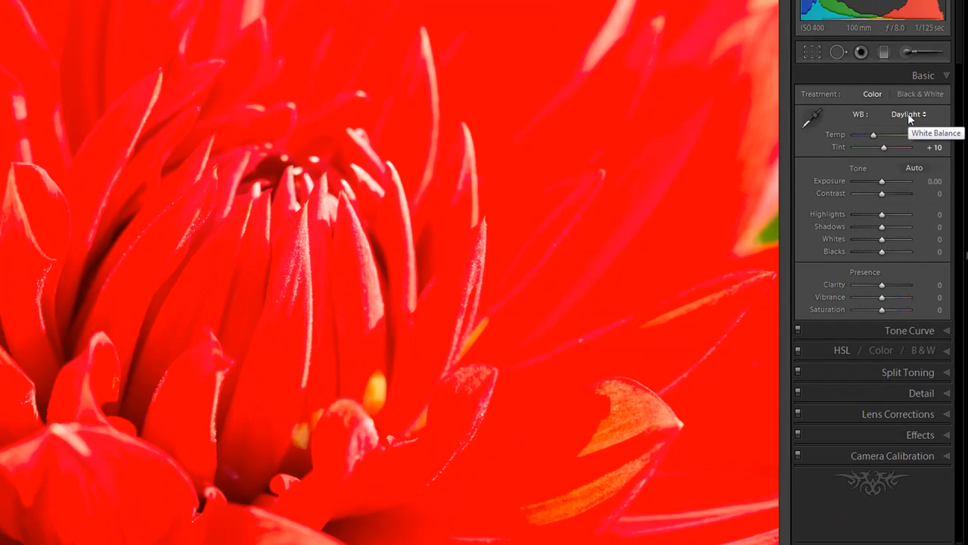
pyautogui.click(908, 115)
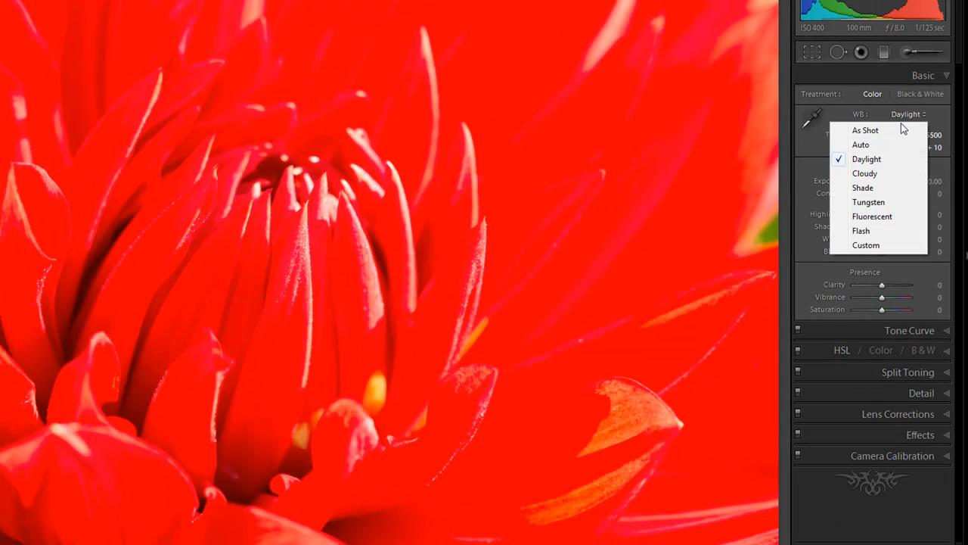
pyautogui.click(876, 189)
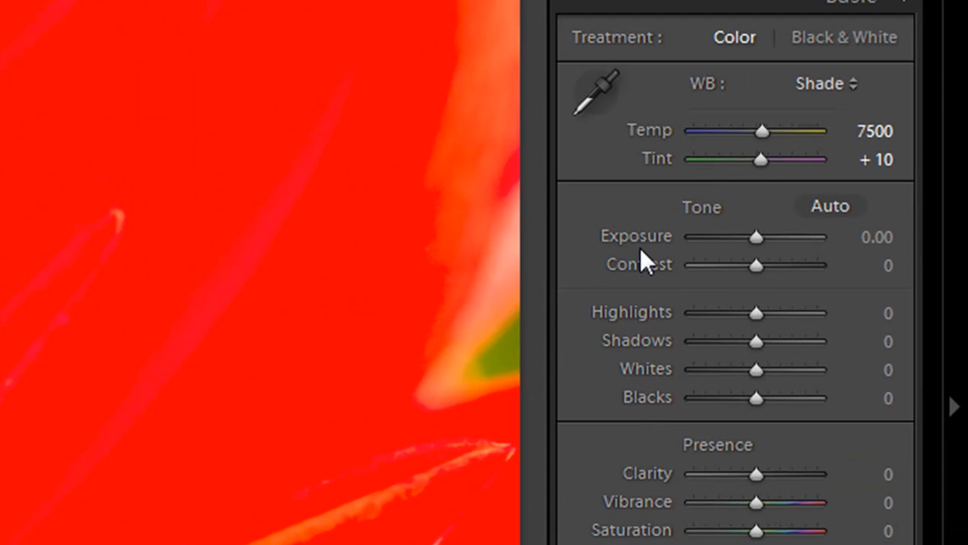
# - Set the photo's exposure to -2 and its contrast to 100
pyautogui.click(869, 239)
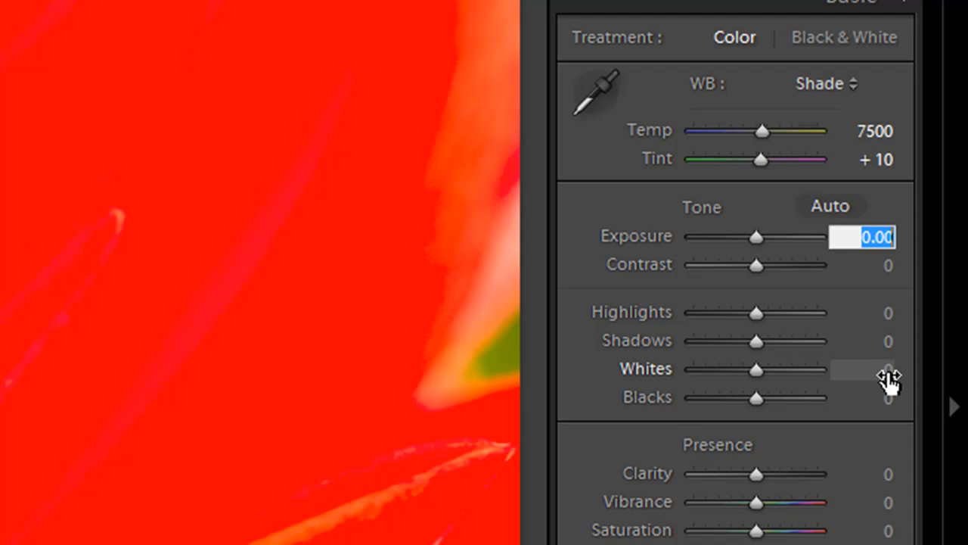
pyautogui.write('-2')
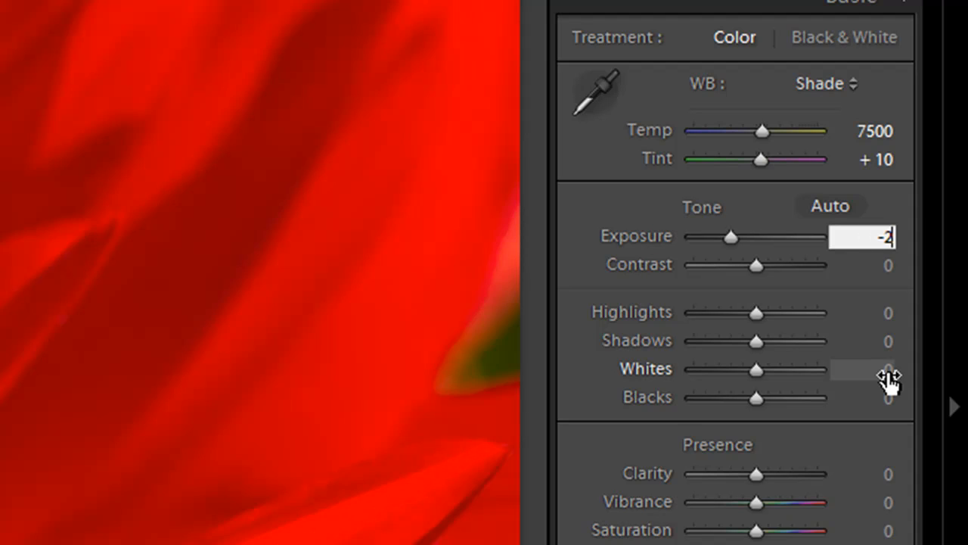
pyautogui.press('Return')
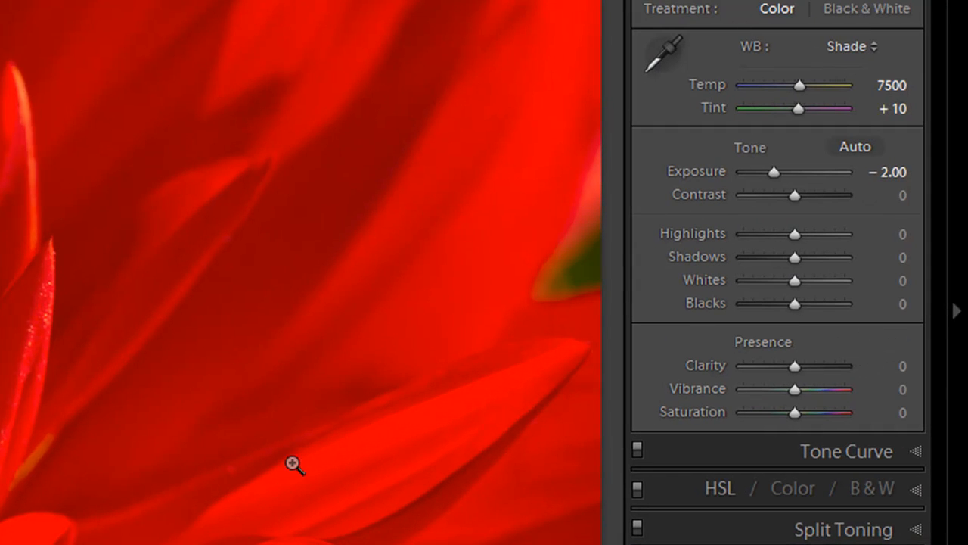
pyautogui.click(887, 200)
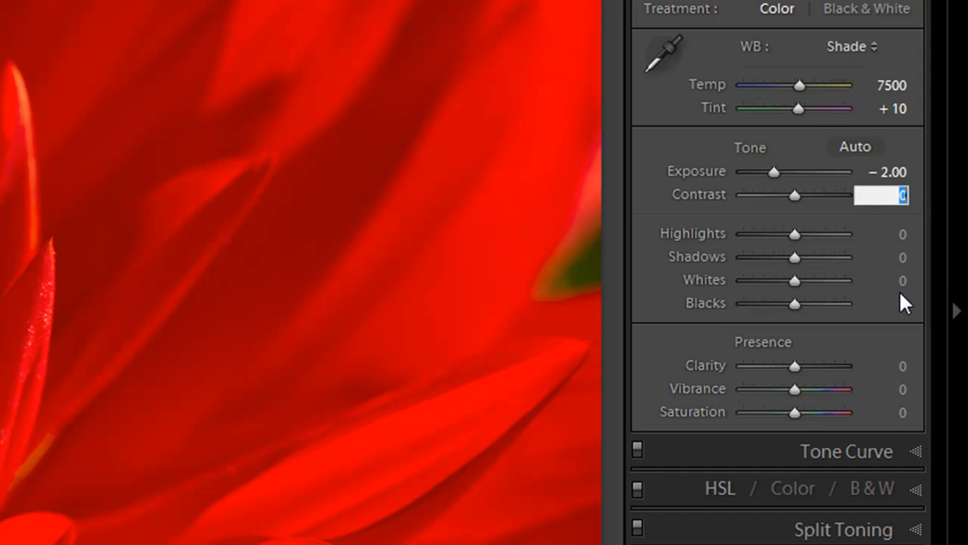
pyautogui.write('100')
pyautogui.press('Return')
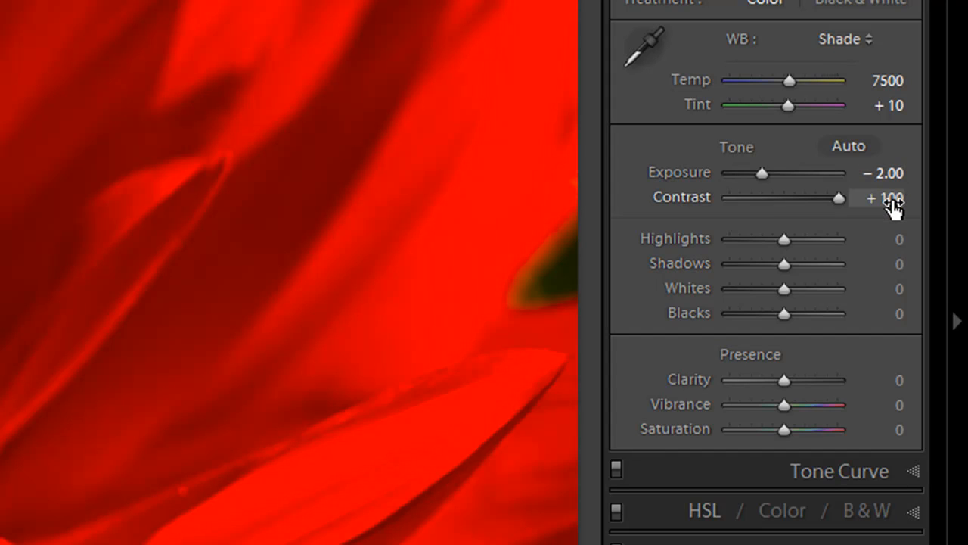
# - Set the presence values to clarity 30, vibrance 20 and saturation 10, leaving the highlights, shadows, whites and blacks untouched
pyautogui.click(895, 238)
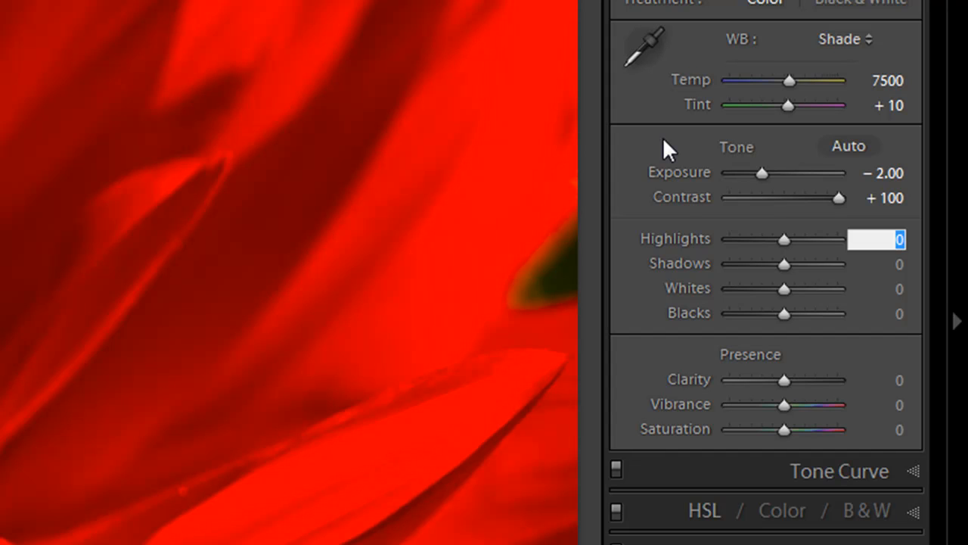
pyautogui.press('Tab')
pyautogui.press('Tab')
pyautogui.press('Tab')
pyautogui.press('Tab')
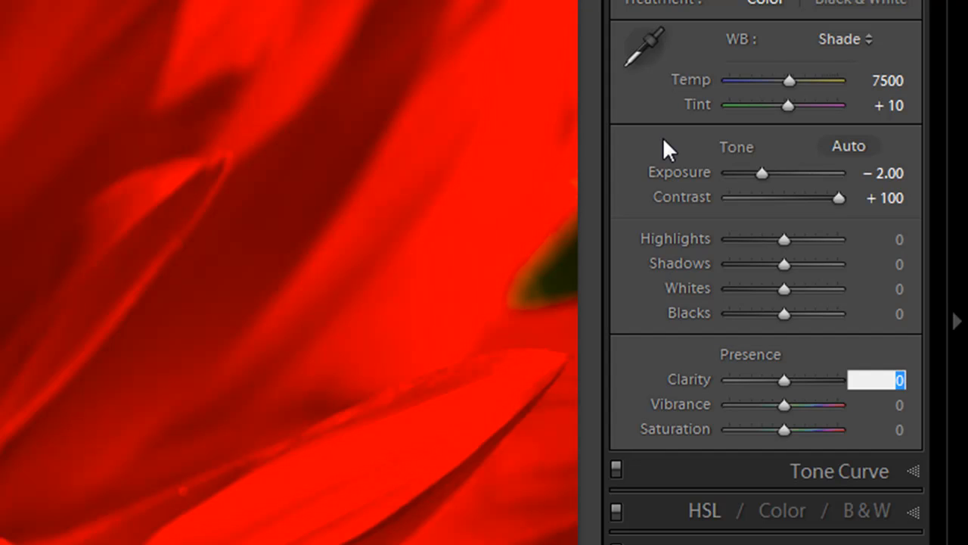
pyautogui.write('30')
pyautogui.press('Tab')
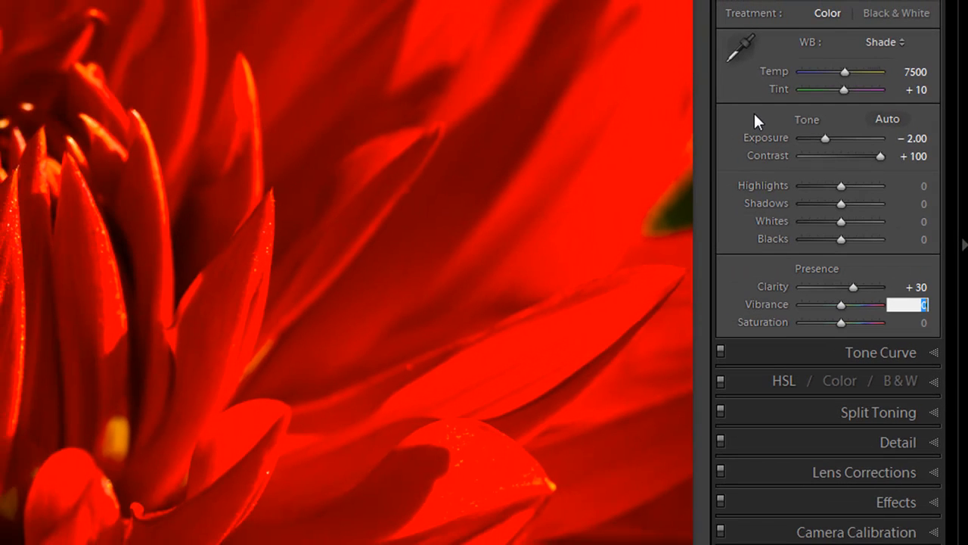
pyautogui.write('20')
pyautogui.press('Tab')
pyautogui.write('1')
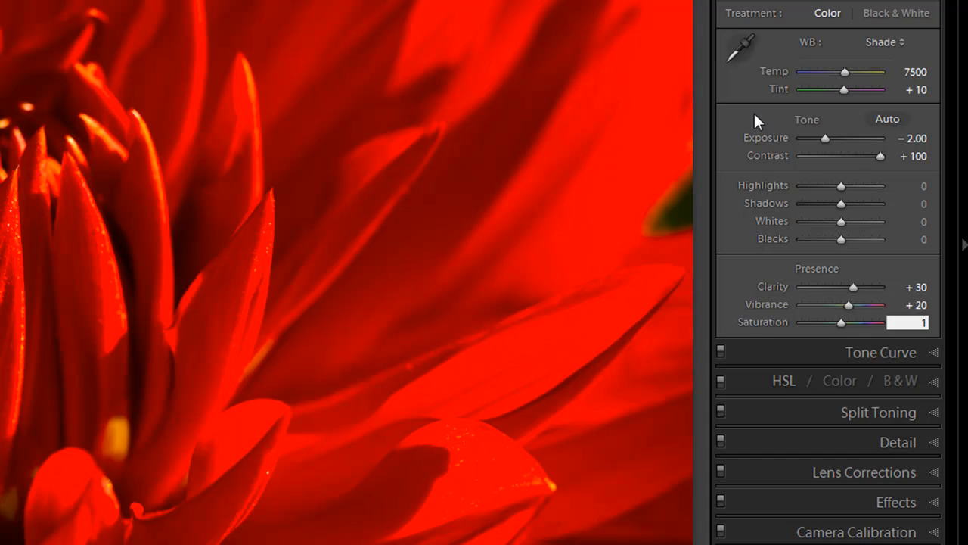
pyautogui.write('0')
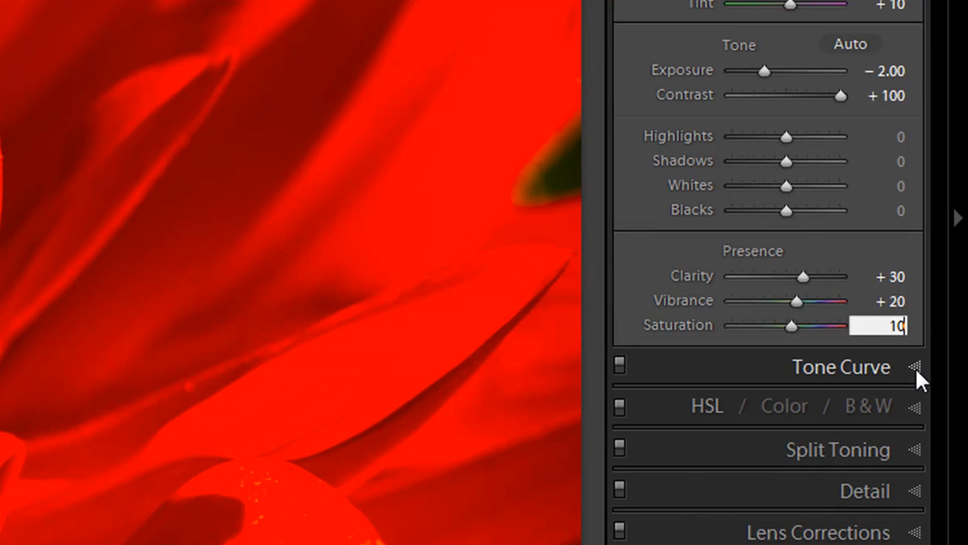
# - Adjust the tone curve regions, setting Darks to 10 and Shadows to -10
pyautogui.click(916, 367)
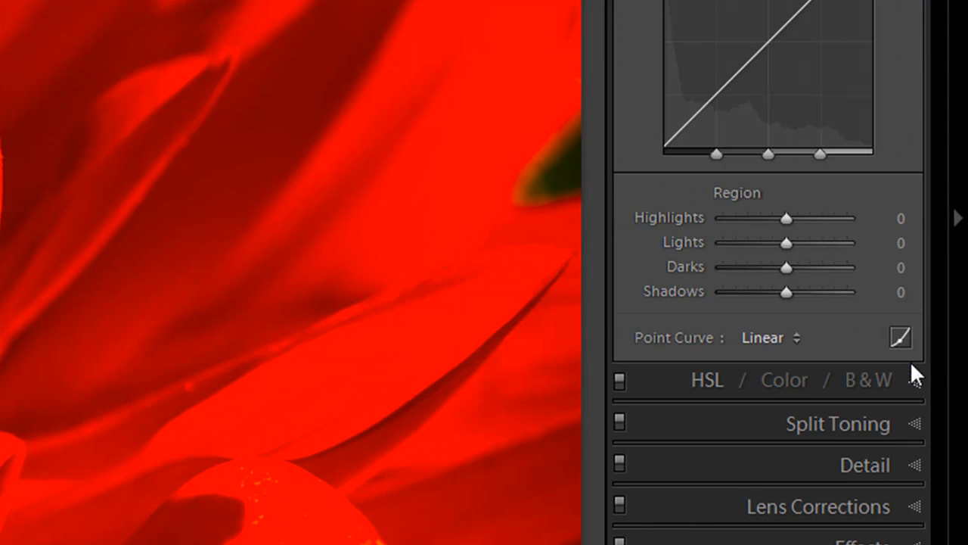
pyautogui.click(895, 269)
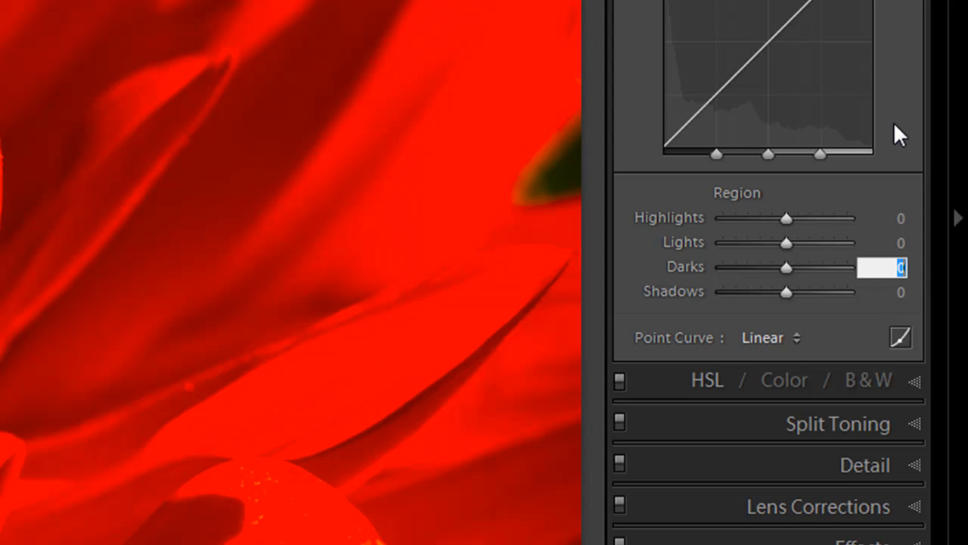
pyautogui.write('10')
pyautogui.press('Tab')
pyautogui.write('-10')
pyautogui.press('Return')
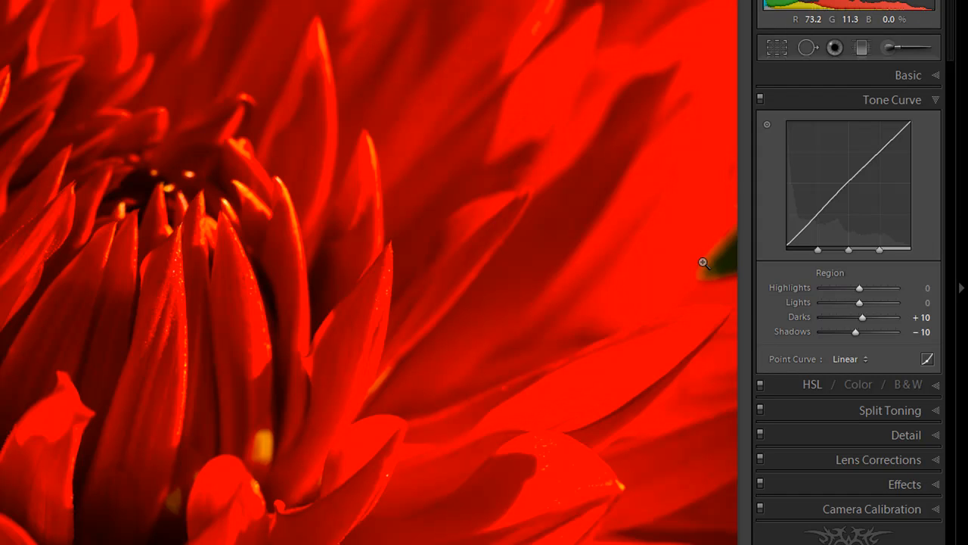
# - Hide the side panels and view the edited photo in full Lights Out mode on black
pyautogui.press('Tab')
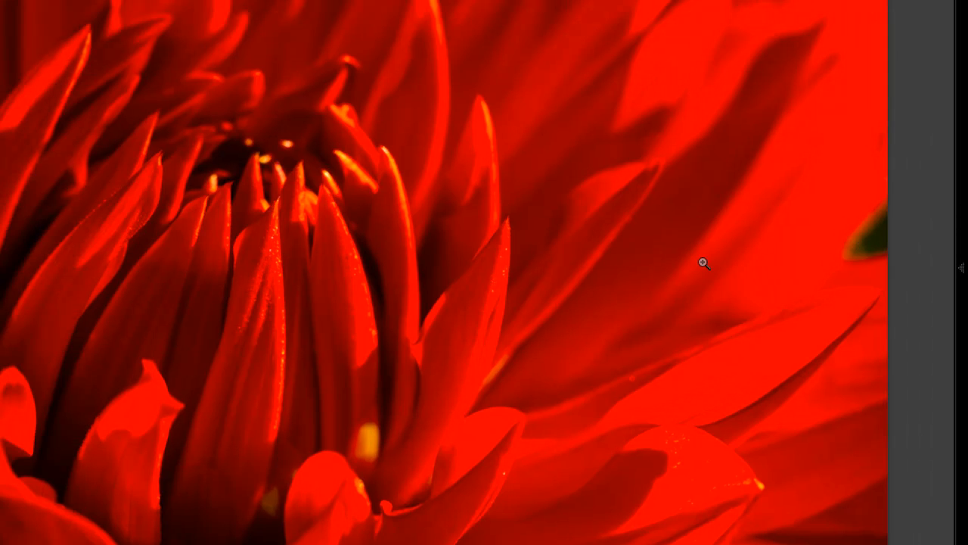
pyautogui.press('l')
pyautogui.press('l')
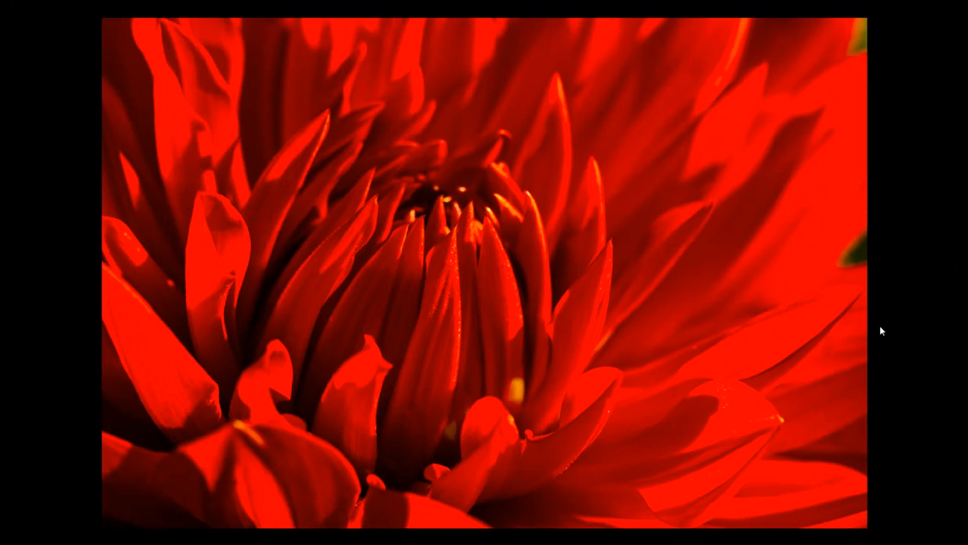